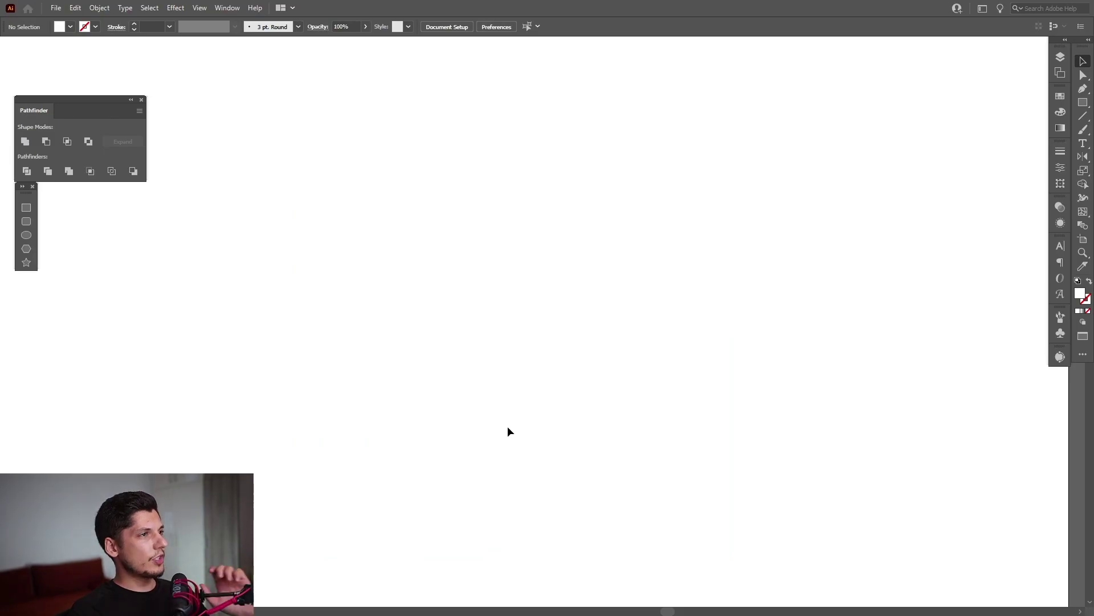
# - Place a 'Lorem ipsum' placeholder line on the artboard and search the fonts for 'inter'
pyautogui.click(1083, 143)
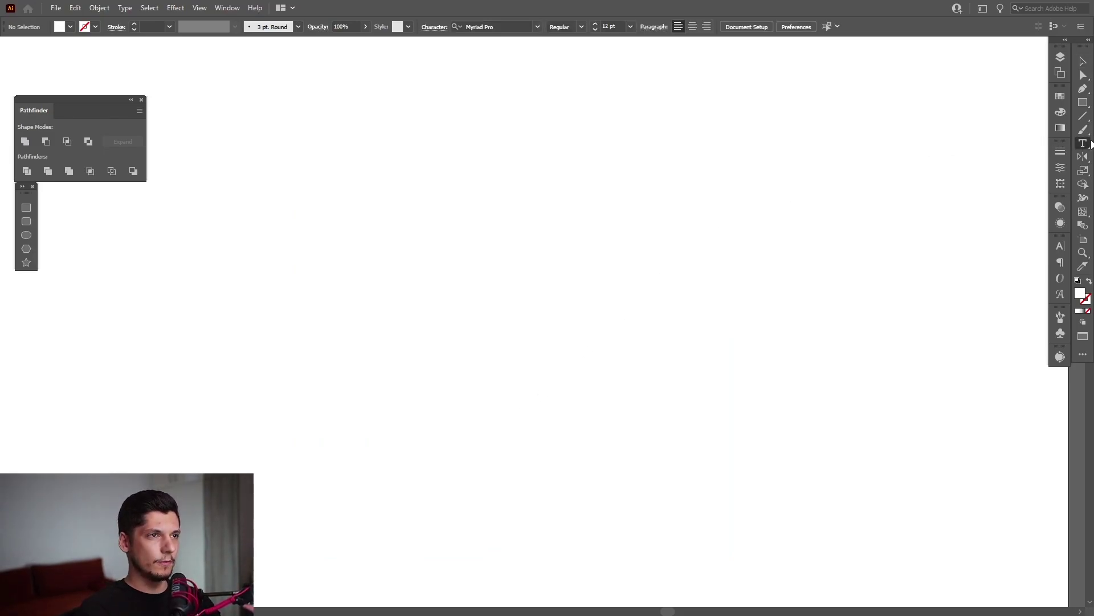
pyautogui.click(420, 241)
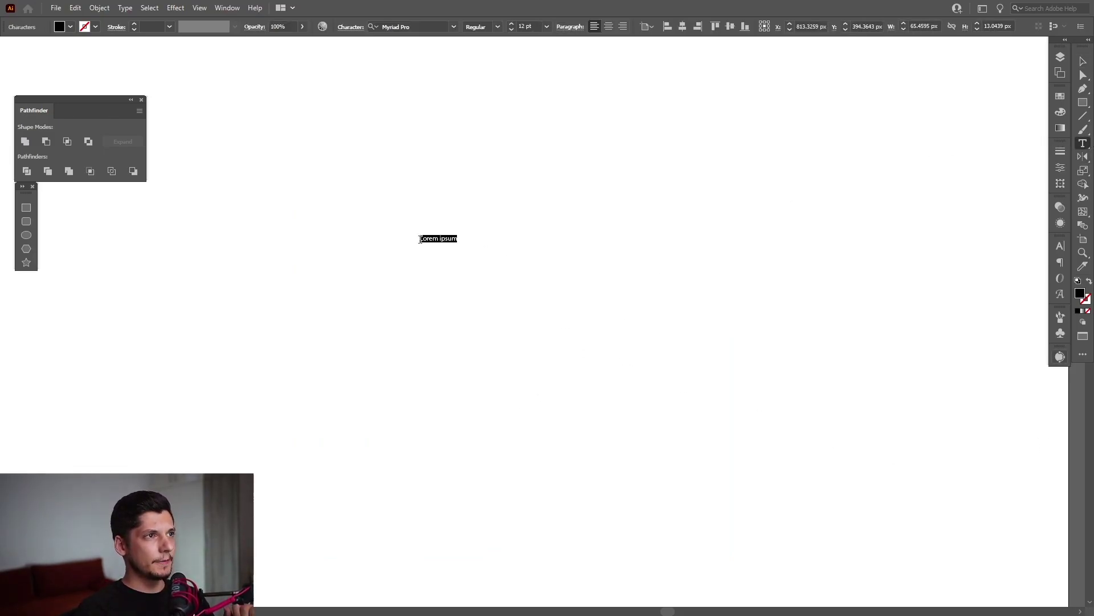
pyautogui.click(415, 28)
pyautogui.write('int')
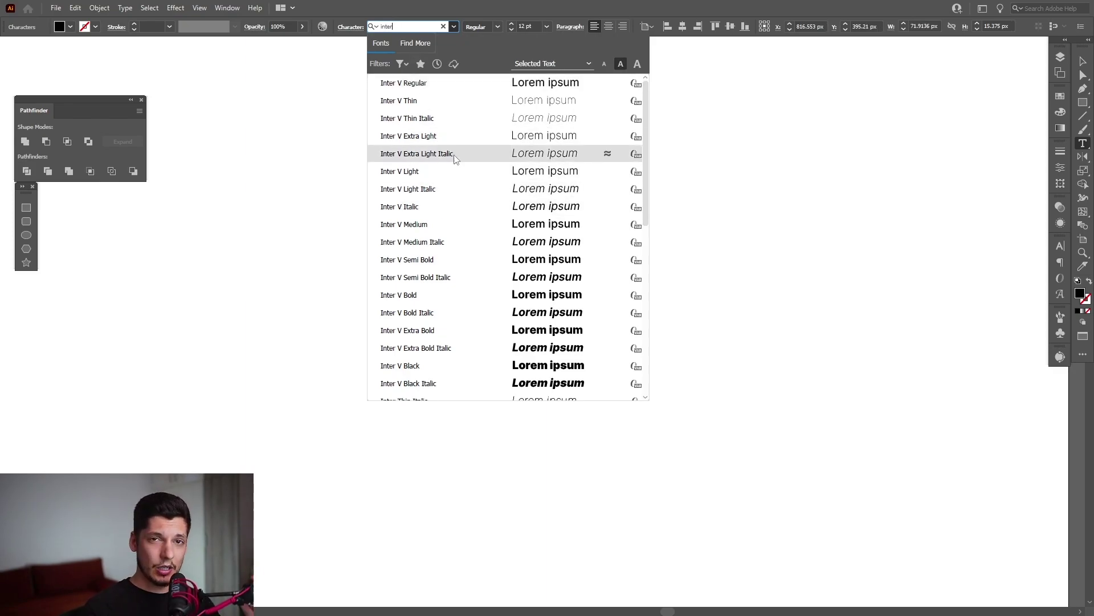
pyautogui.write('er')
pyautogui.scroll(-5, 454, 158)
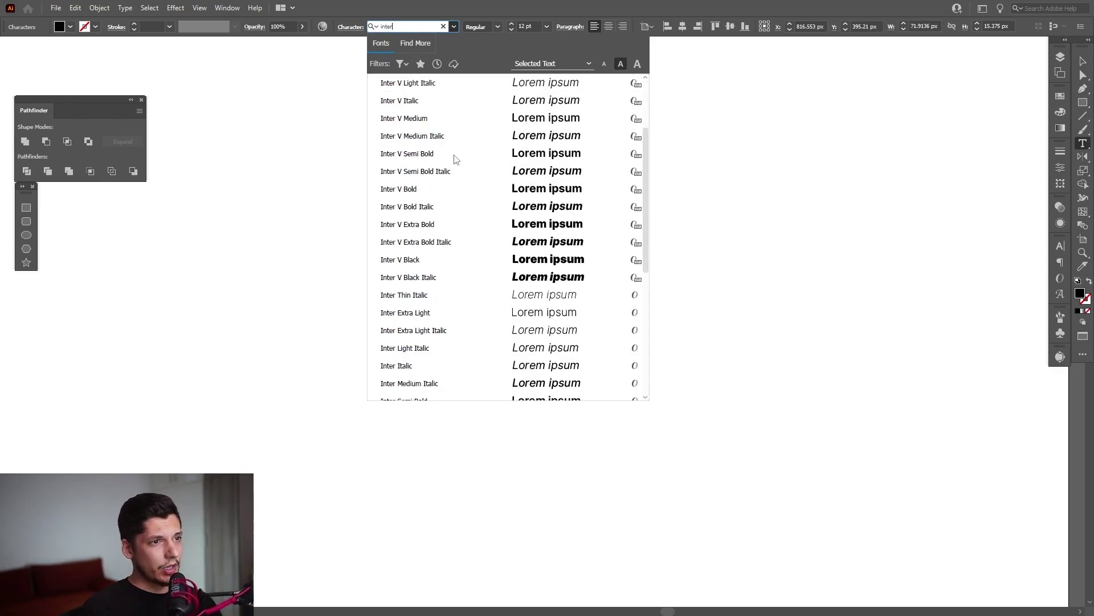
pyautogui.scroll(5, 454, 158)
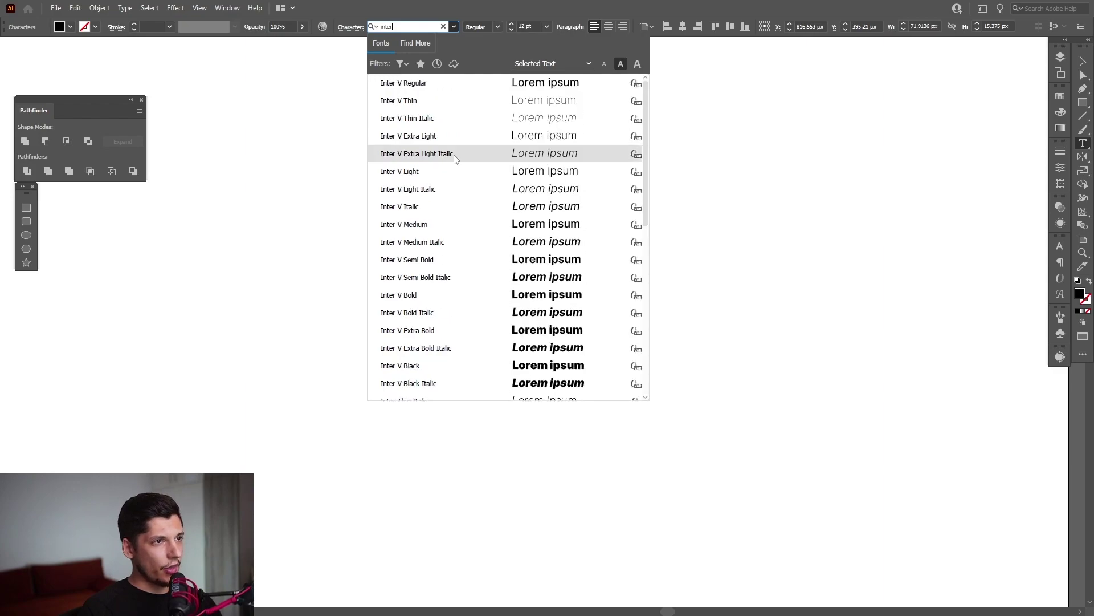
pyautogui.scroll(-1, 459, 160)
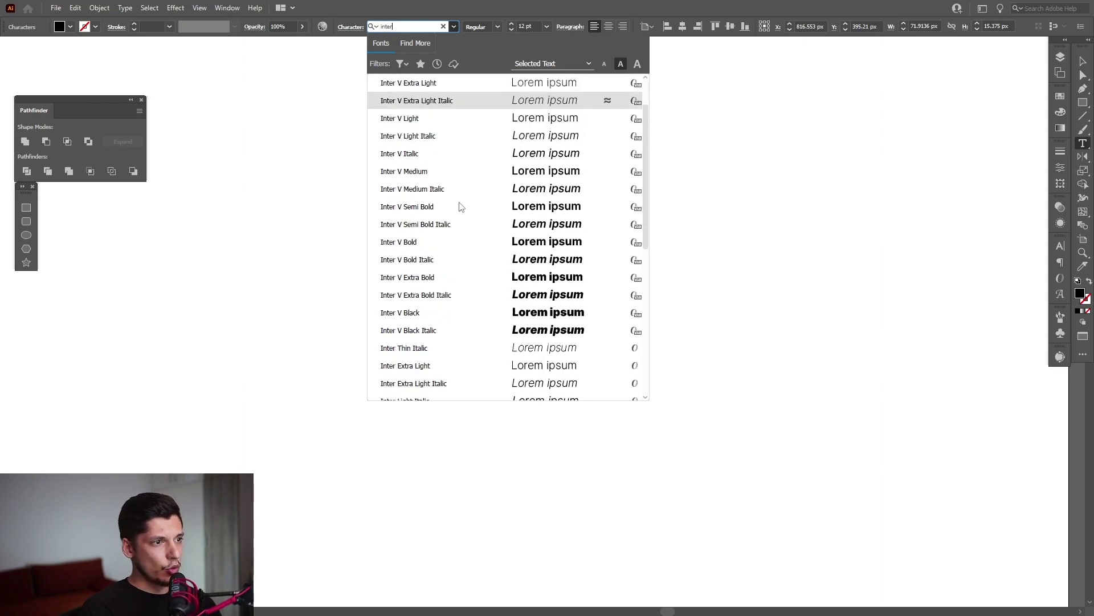
# - Apply Inter V Black and delete the letters so only the 's' remains
pyautogui.click(465, 316)
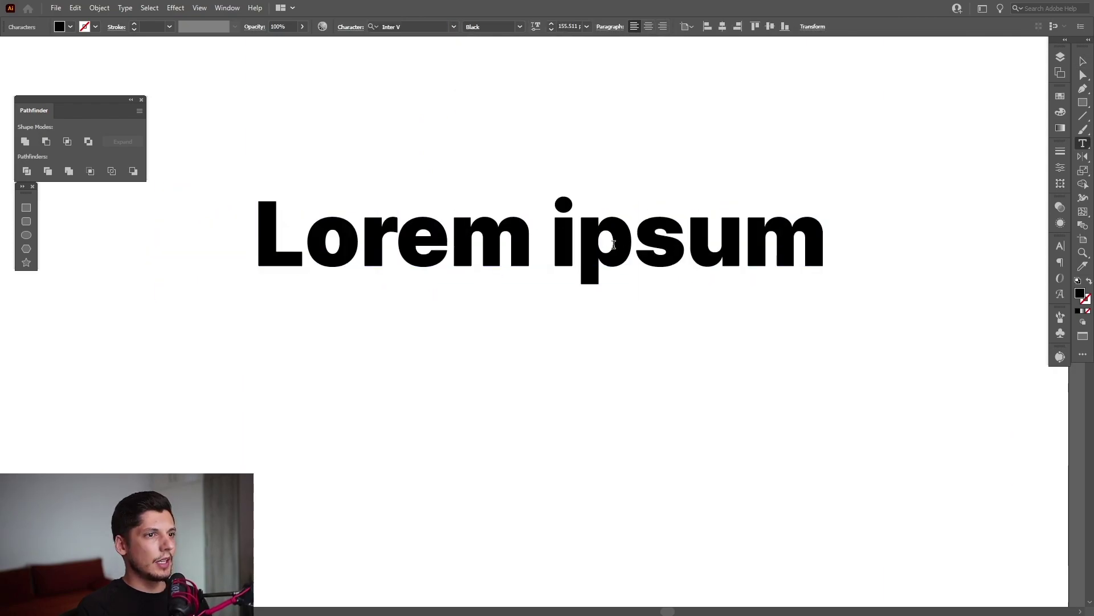
pyautogui.moveTo(615, 245); pyautogui.dragTo(208, 244)
pyautogui.press('BackSpace')
pyautogui.moveTo(306, 250); pyautogui.dragTo(640, 245)
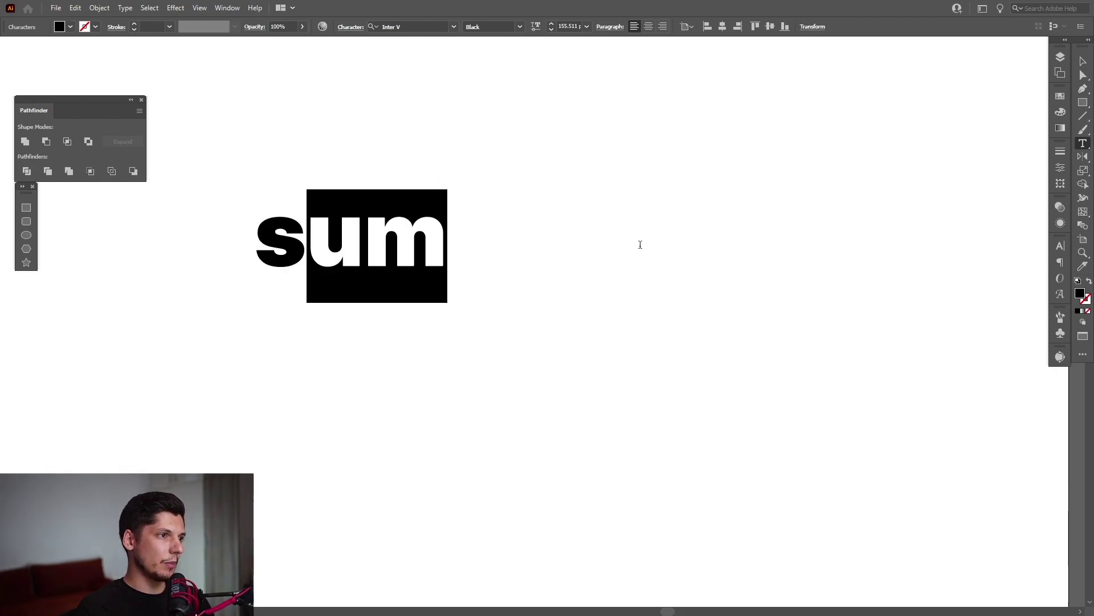
pyautogui.press('BackSpace')
pyautogui.press('Escape')
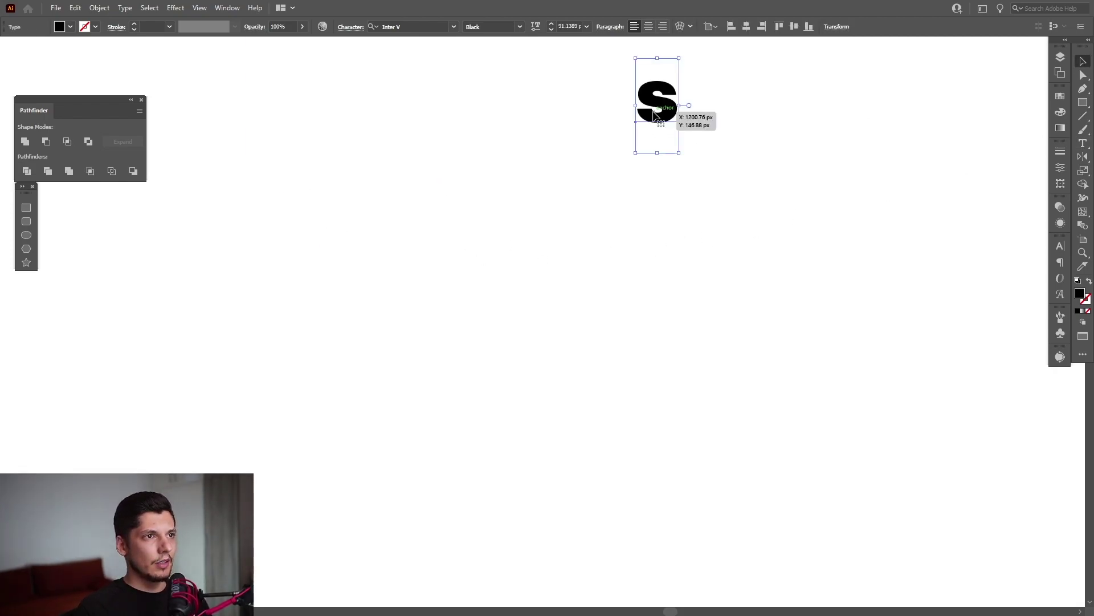
# - Duplicate the 's' straight below, set the copy to Thin, and select both letters
pyautogui.moveTo(657, 100); pyautogui.dragTo(658, 538)
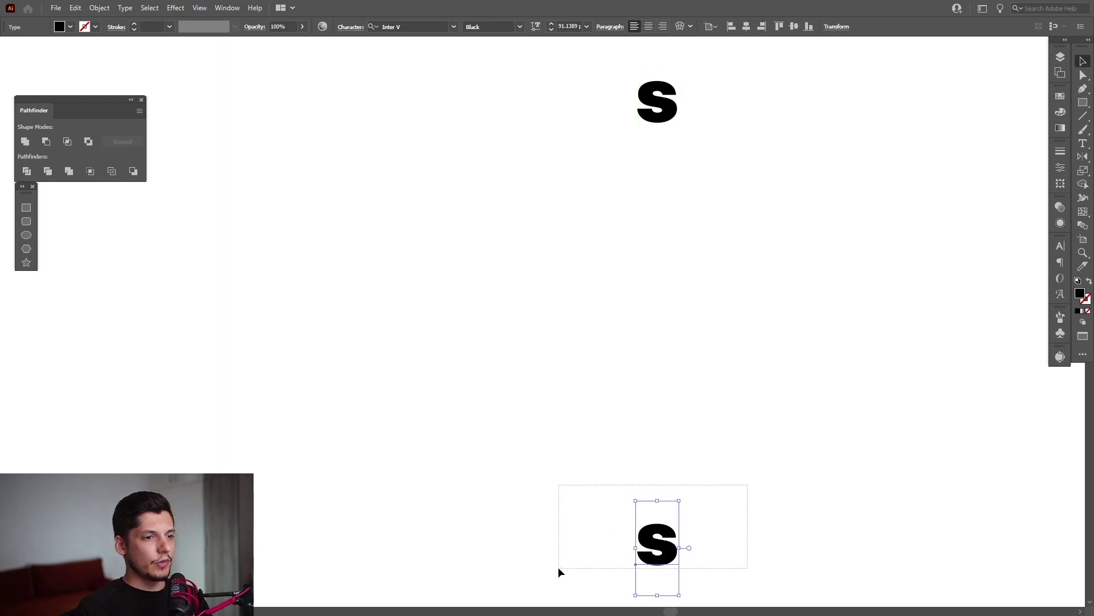
pyautogui.click(520, 28)
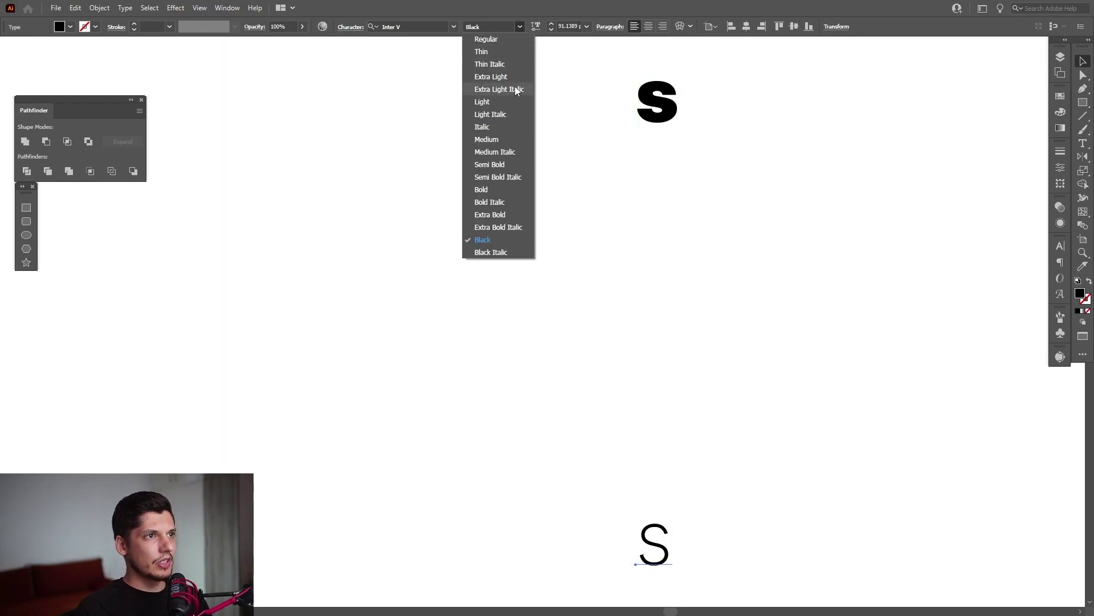
pyautogui.click(491, 50)
pyautogui.click(763, 529)
pyautogui.moveTo(795, 542); pyautogui.dragTo(578, 87)
# - Make a blend between the Black and Thin 's' letters with Object > Blend > Make
pyautogui.click(99, 8)
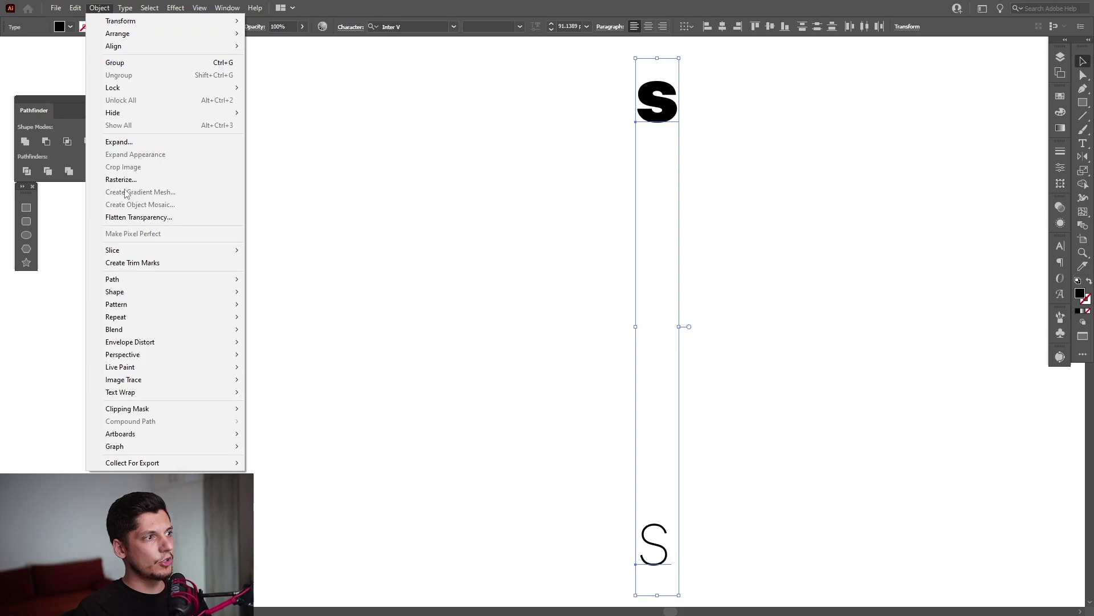
pyautogui.moveTo(143, 331)
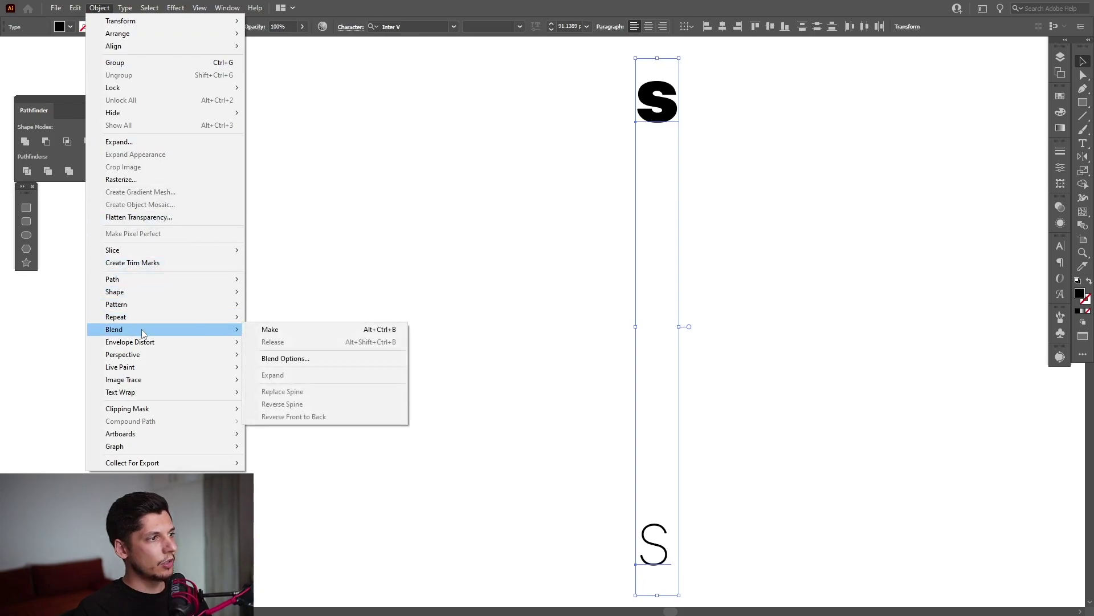
pyautogui.click(295, 334)
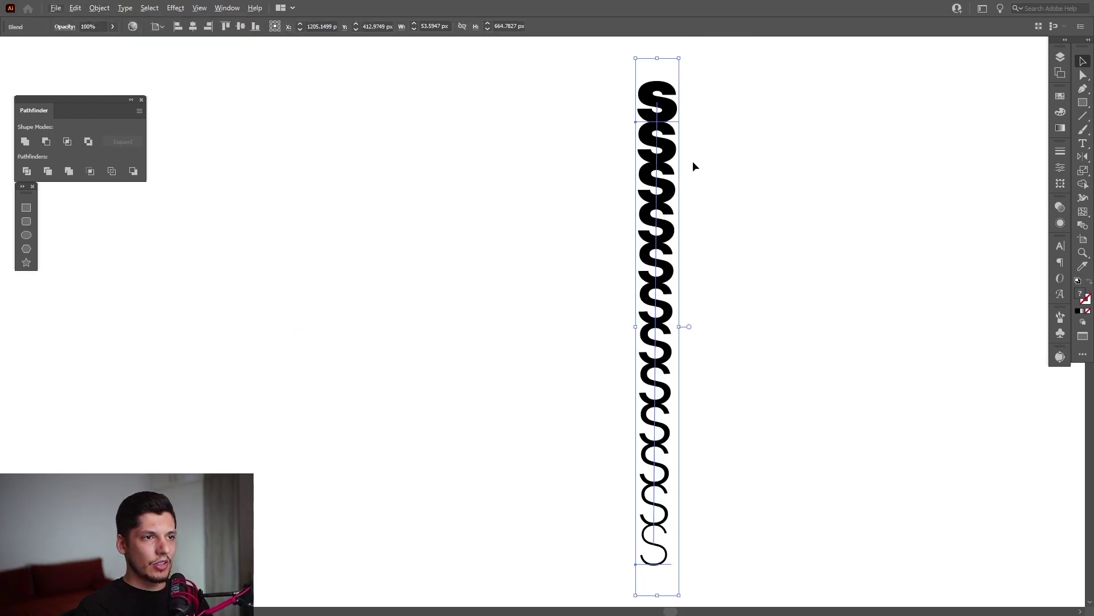
pyautogui.click(753, 225)
pyautogui.moveTo(793, 199); pyautogui.dragTo(533, 323)
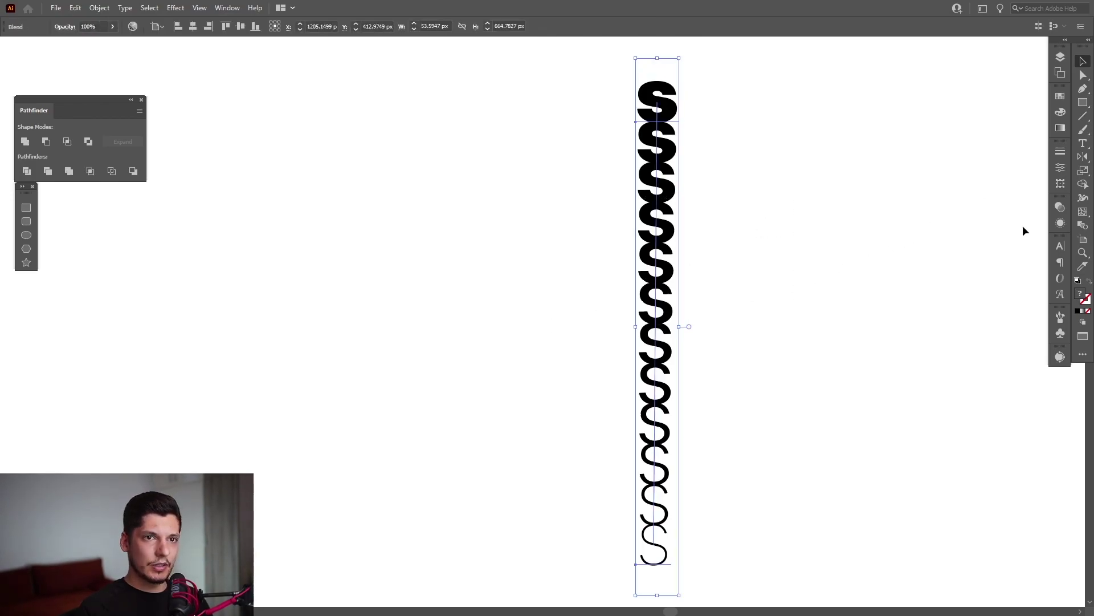
# - Set the blend spacing to Specified Steps with 10 steps
pyautogui.doubleClick(1085, 226)
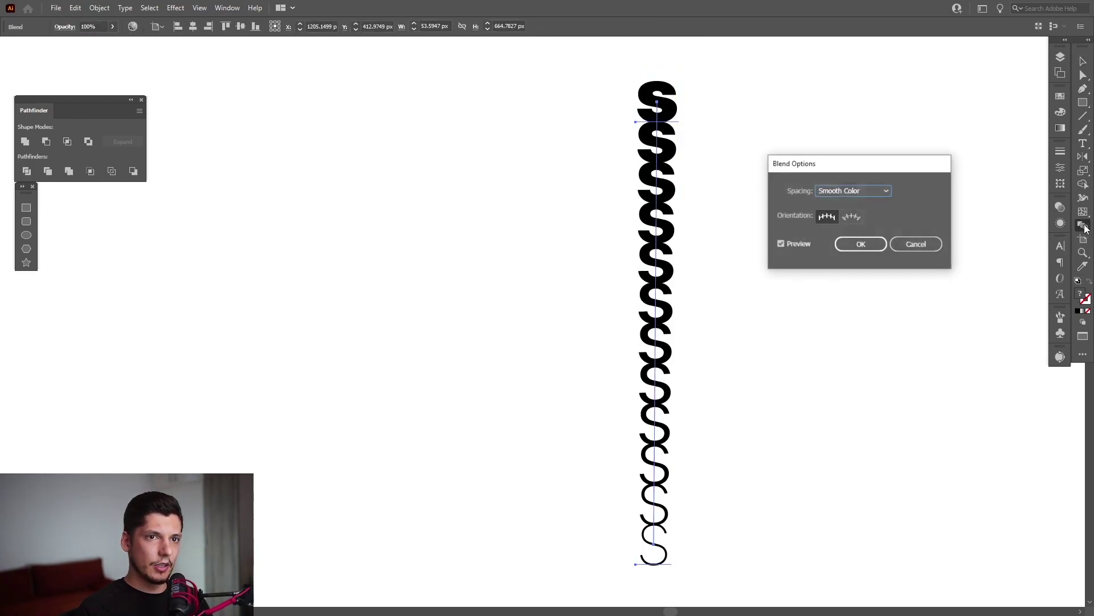
pyautogui.click(850, 190)
pyautogui.click(851, 215)
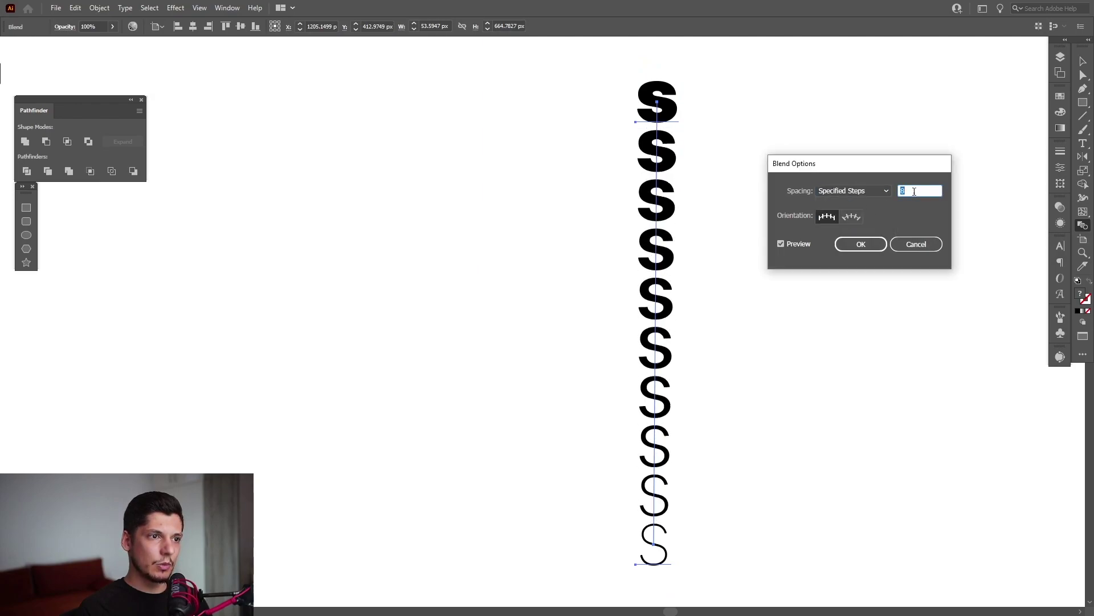
pyautogui.hotkey('shift', 'Up')
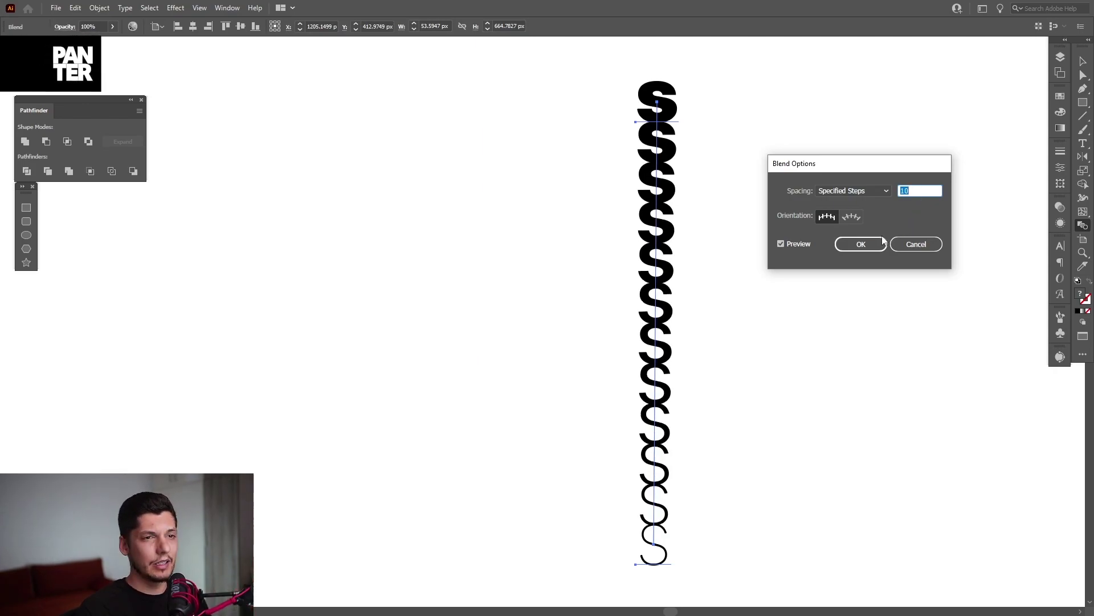
pyautogui.click(861, 244)
pyautogui.click(1031, 88)
pyautogui.click(1082, 104)
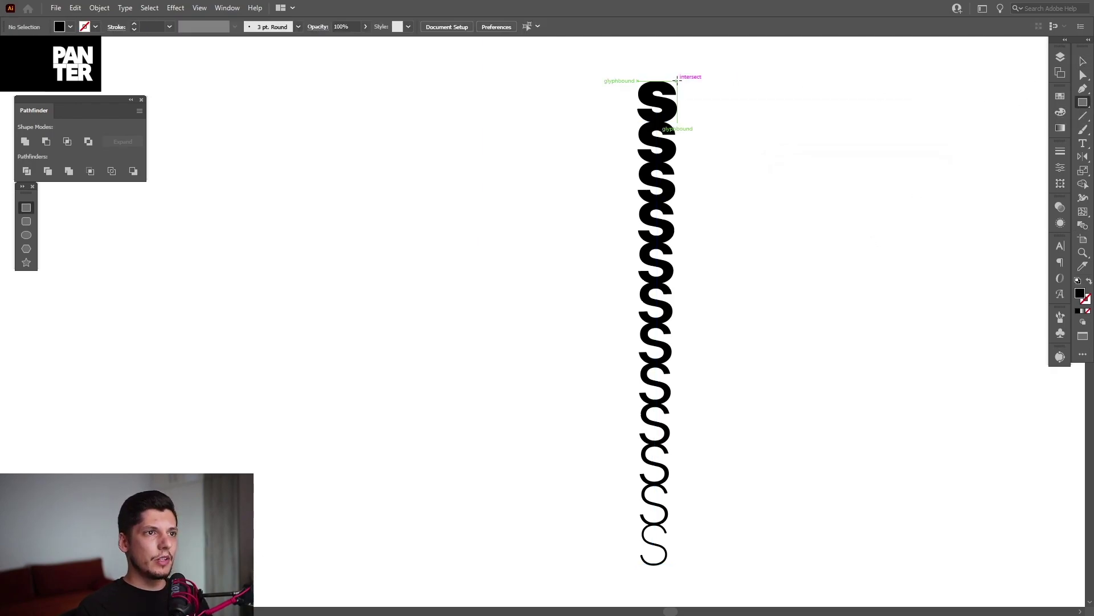
# - Draw a square from the top of the S column and swap its fill and stroke
pyautogui.moveTo(677, 81)
pyautogui.mouseDown()
pyautogui.moveTo(553, 266)
pyautogui.moveTo(493, 412)
pyautogui.moveTo(456, 563)
pyautogui.mouseUp()
pyautogui.press('v')
pyautogui.hotkey('ctrl', '0')
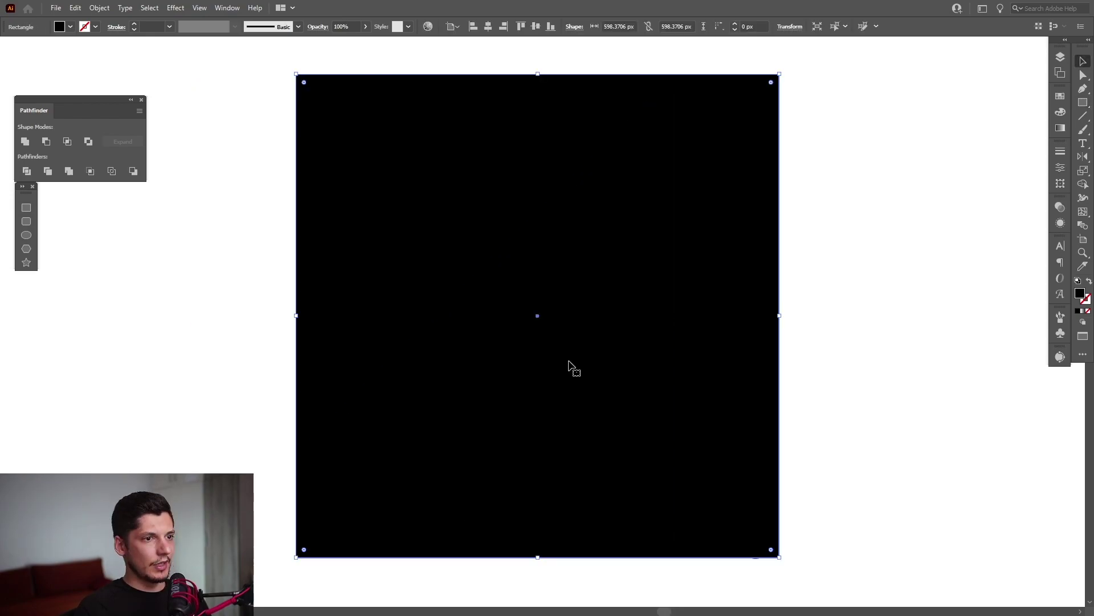
pyautogui.click(1089, 282)
# - Alt-drag a copy of the S blend column to the square's left edge
pyautogui.click(911, 315)
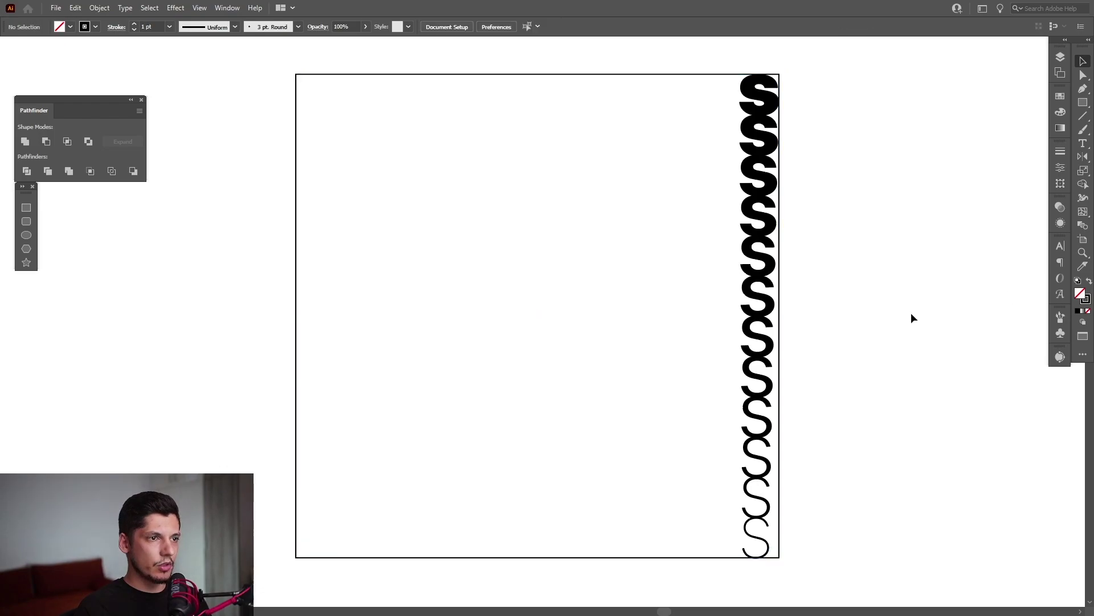
pyautogui.click(764, 291)
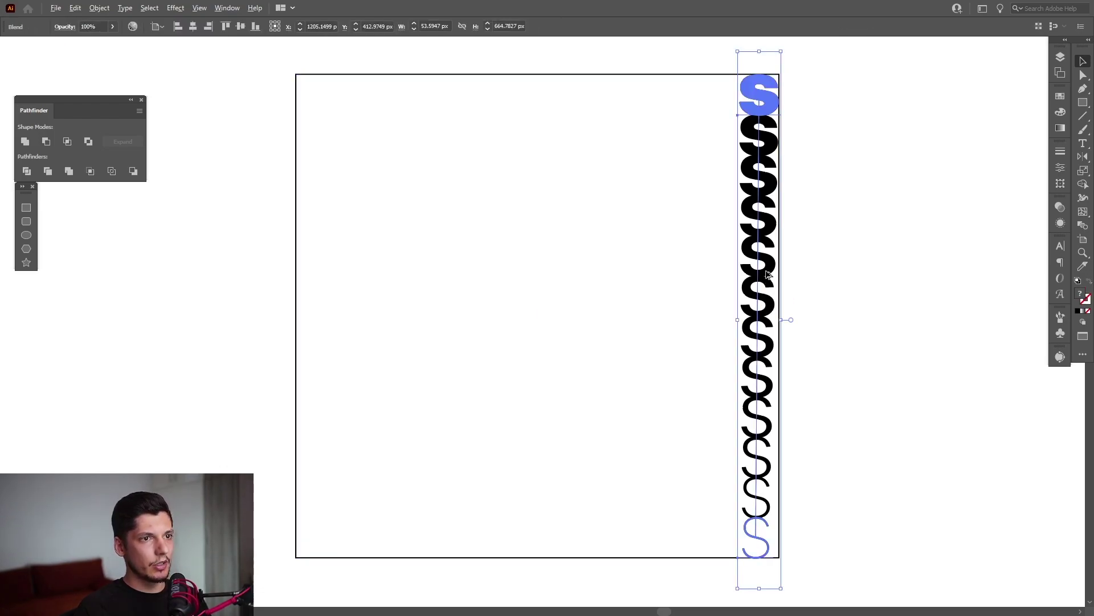
pyautogui.moveTo(766, 275); pyautogui.dragTo(323, 282)
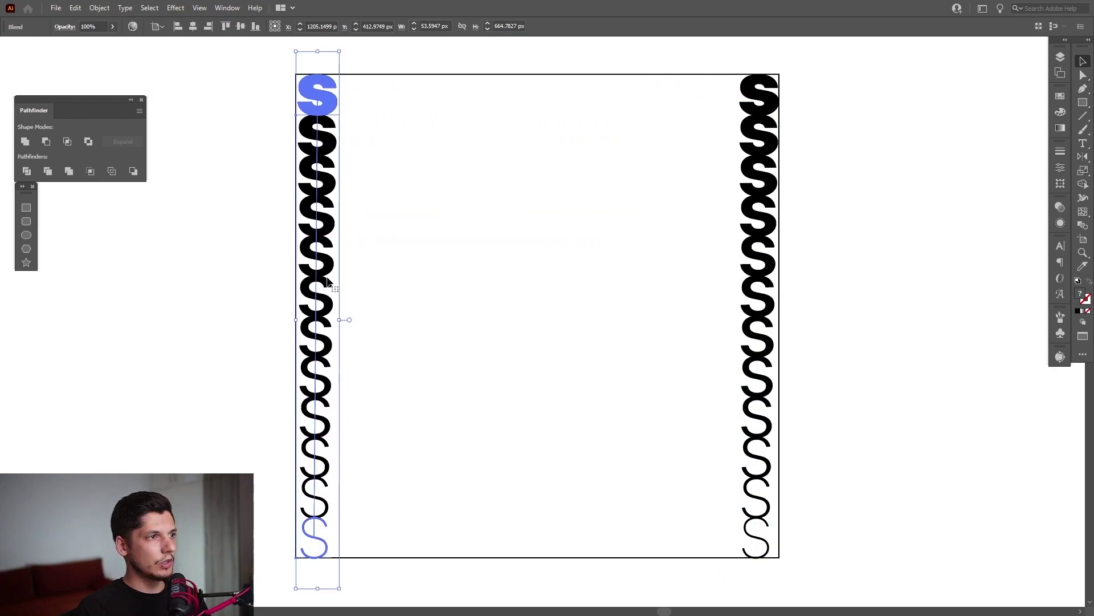
# - Set the top S of the left column to Thin so the whole column is Thin
pyautogui.doubleClick(333, 102)
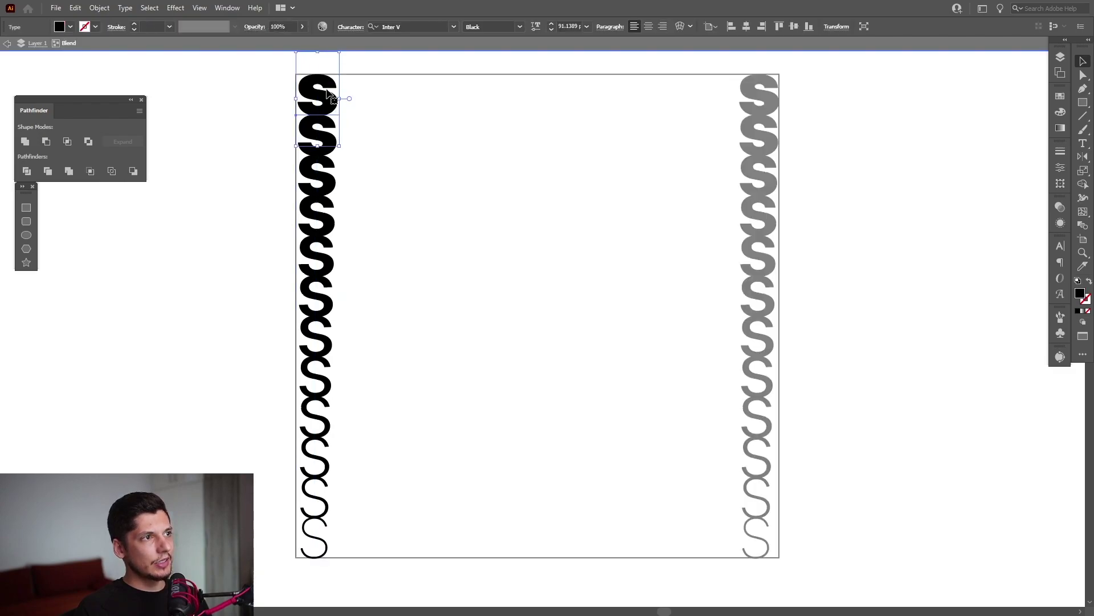
pyautogui.click(520, 27)
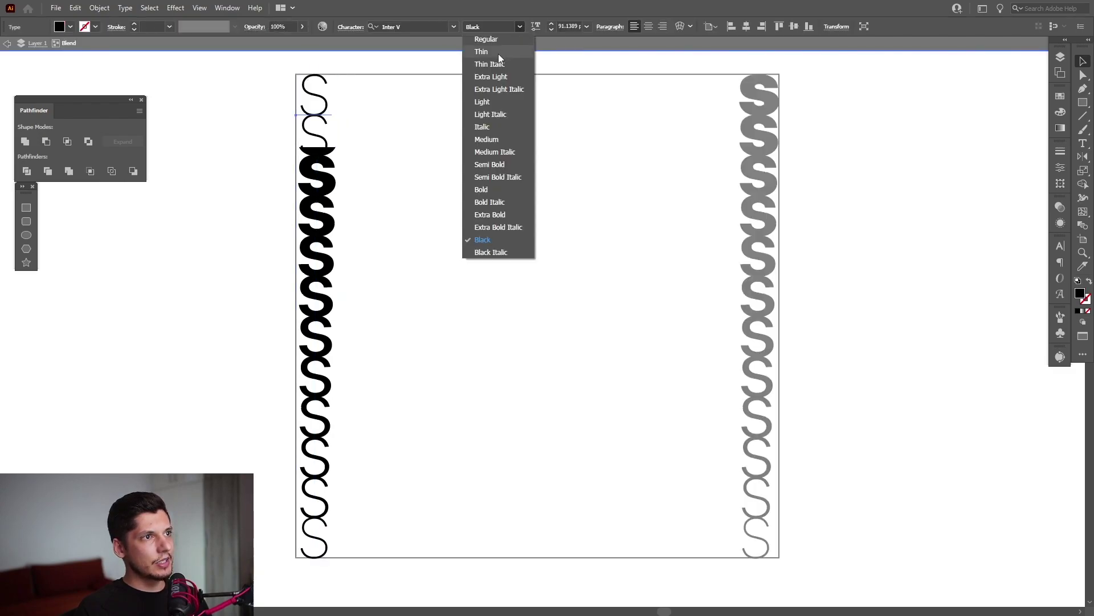
pyautogui.click(497, 52)
pyautogui.press('Escape')
pyautogui.moveTo(320, 118); pyautogui.dragTo(316, 119)
# - Remove the square frame's outline and select both S columns
pyautogui.hotkey('ctrl', 'a')
pyautogui.hotkey('ctrl', '7')
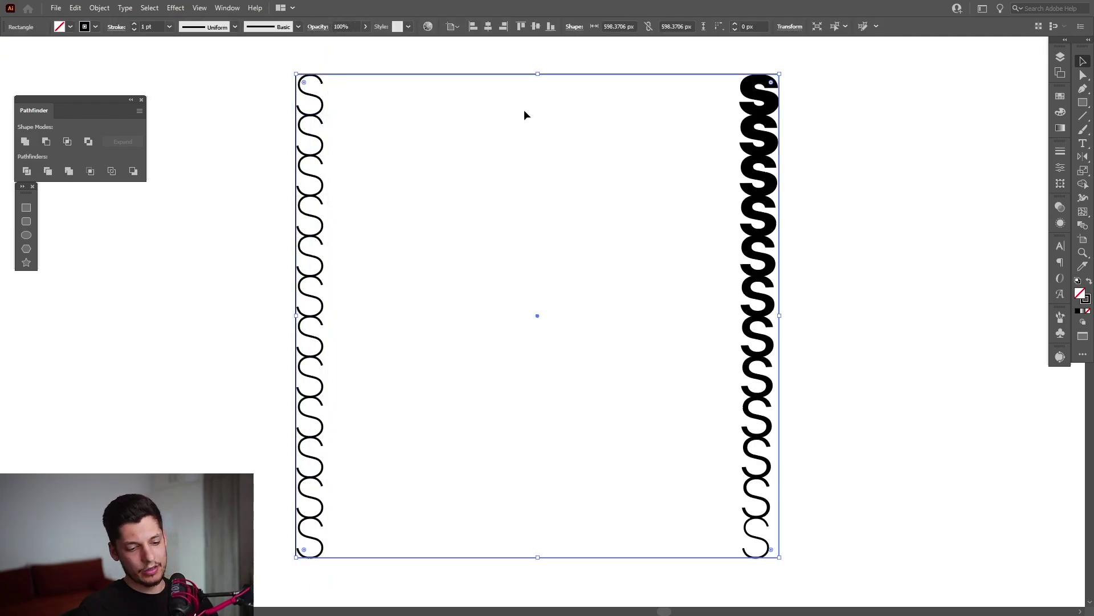
pyautogui.click(524, 110)
pyautogui.moveTo(221, 110); pyautogui.dragTo(912, 280)
pyautogui.click(100, 7)
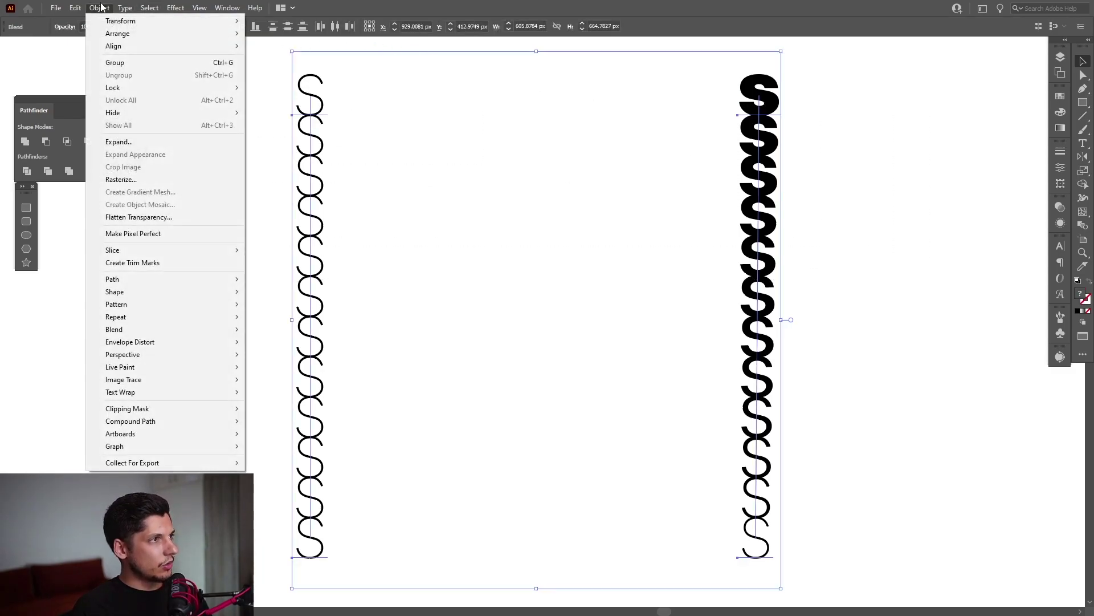
pyautogui.moveTo(222, 329)
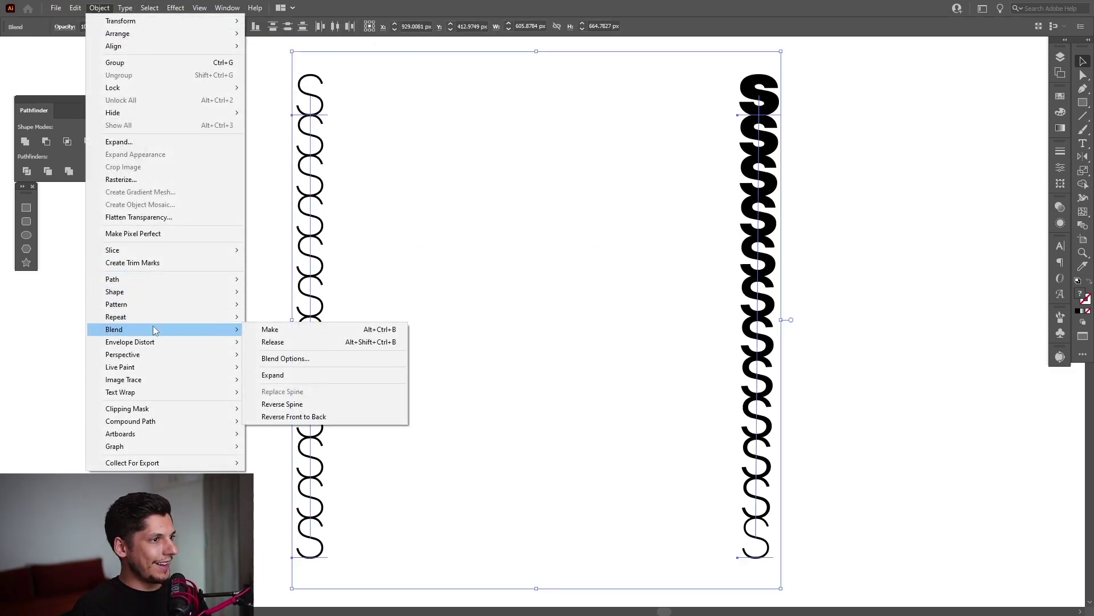
# - Expand both S columns and make a blend between them
pyautogui.click(301, 376)
pyautogui.click(99, 8)
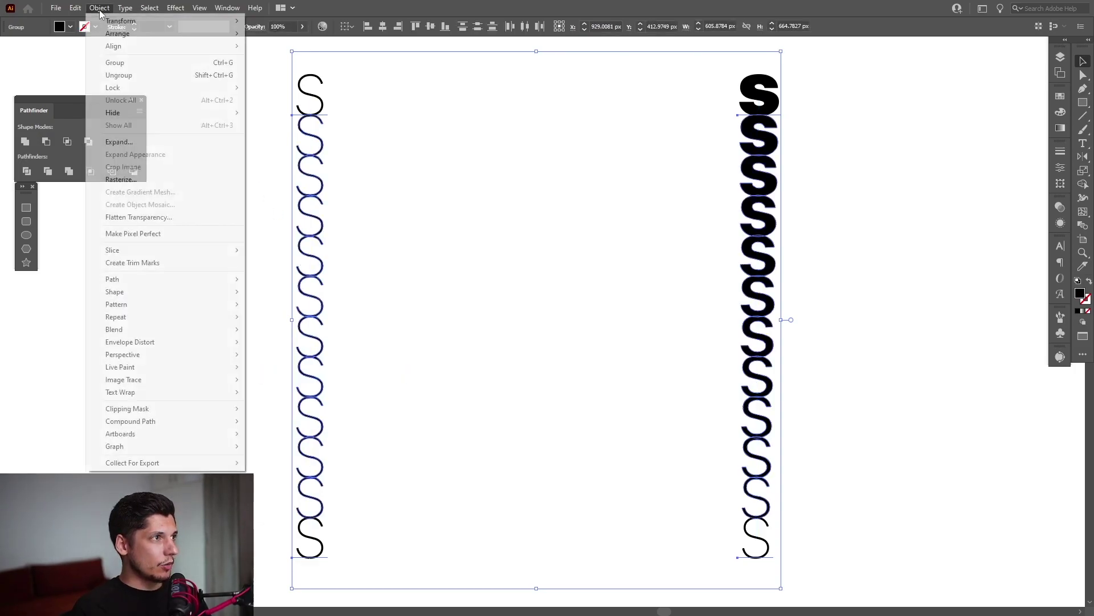
pyautogui.moveTo(130, 331)
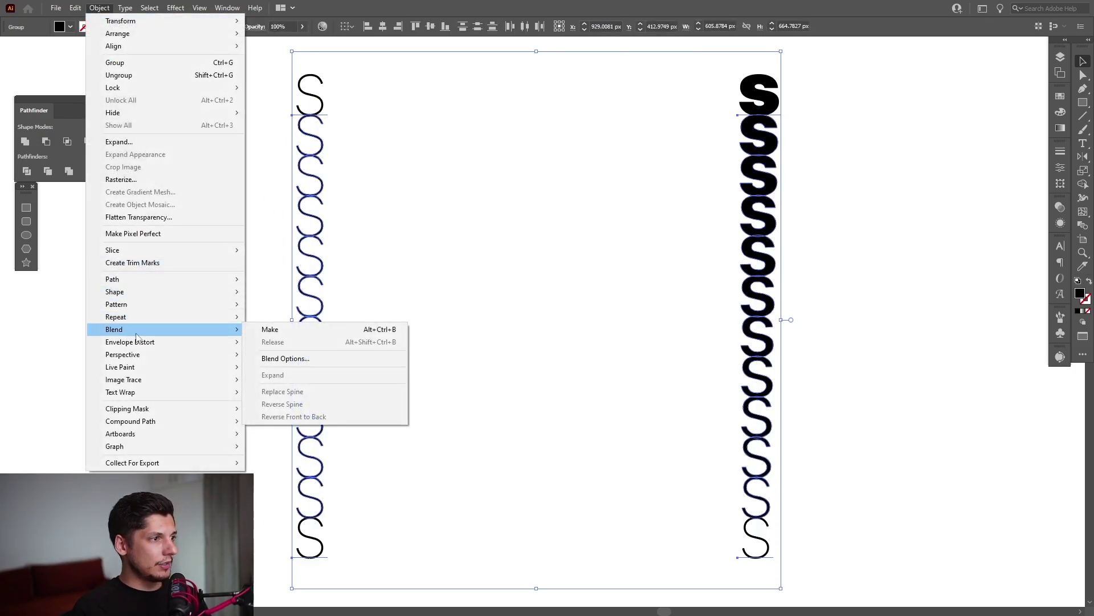
pyautogui.click(276, 331)
# - Set the blend to 17 specified steps and deselect the grid
pyautogui.doubleClick(1083, 225)
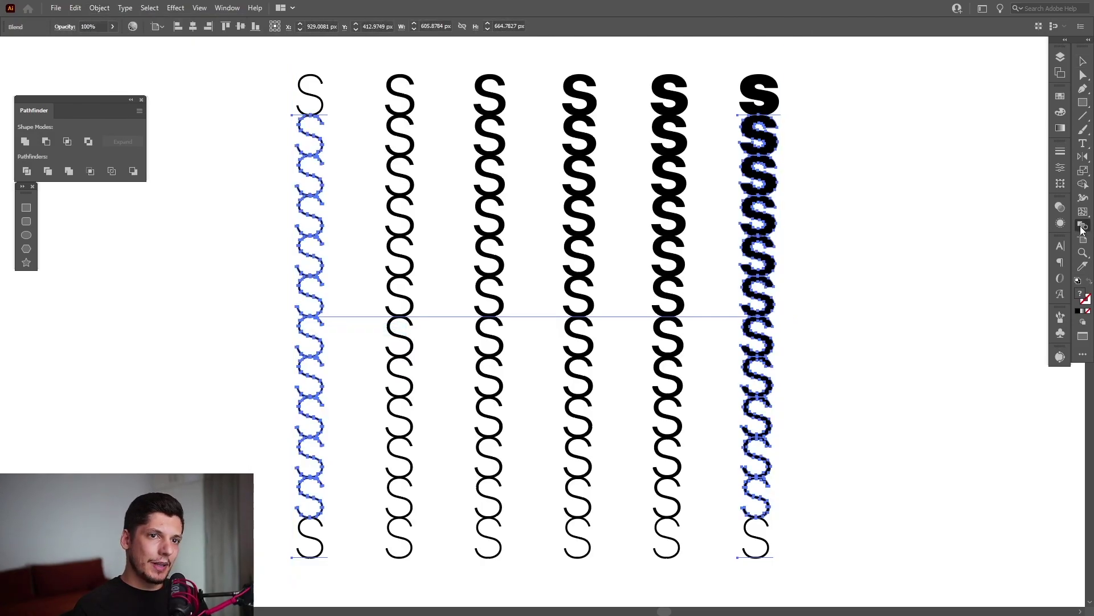
pyautogui.click(853, 190)
pyautogui.click(843, 215)
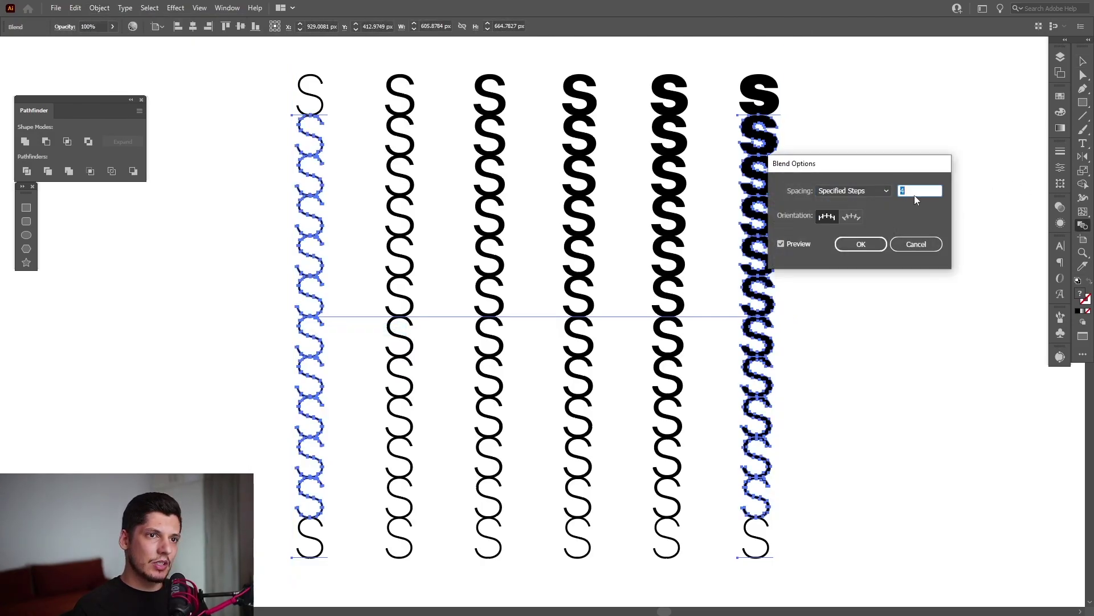
pyautogui.press('Up')
pyautogui.press('Up')
pyautogui.press('Up')
pyautogui.press('Up')
pyautogui.press('Up')
pyautogui.press('Up')
pyautogui.press('Up')
pyautogui.press('Up')
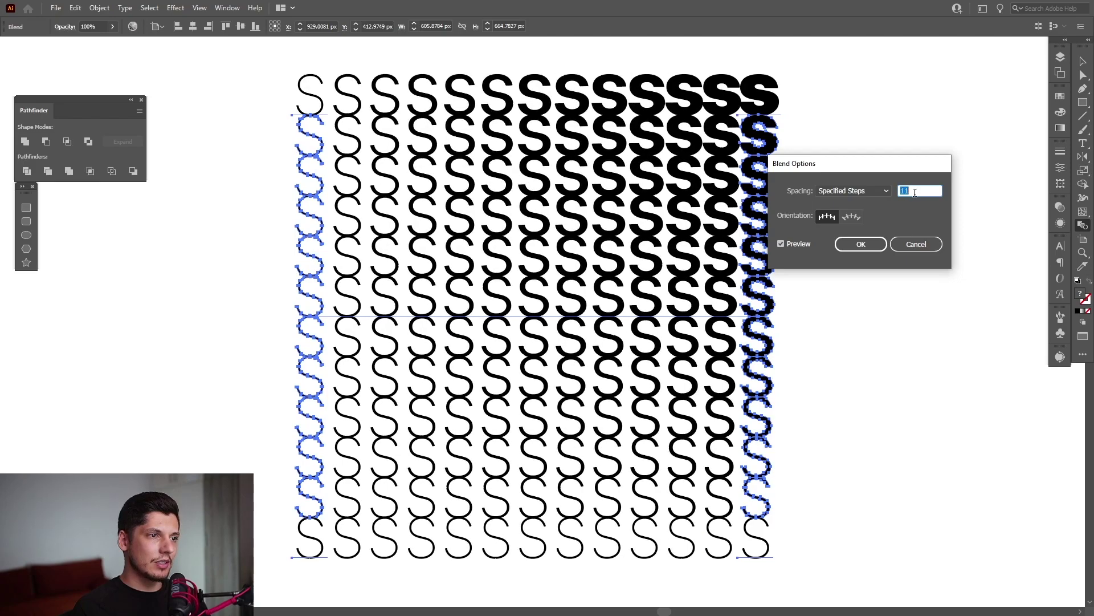
pyautogui.press('Up')
pyautogui.press('Up')
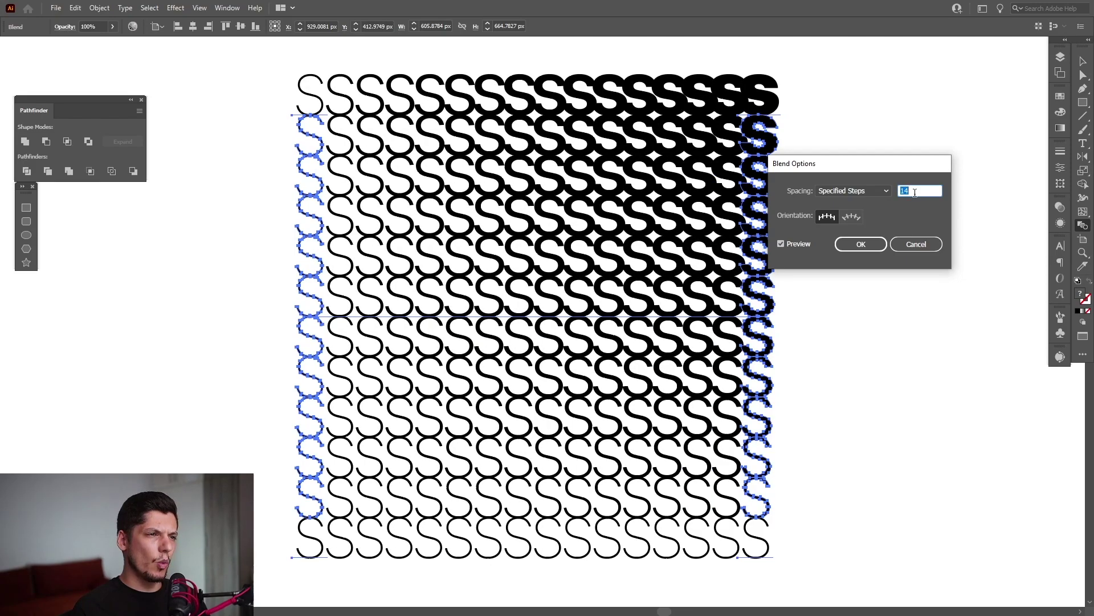
pyautogui.press('Up')
pyautogui.press('Up')
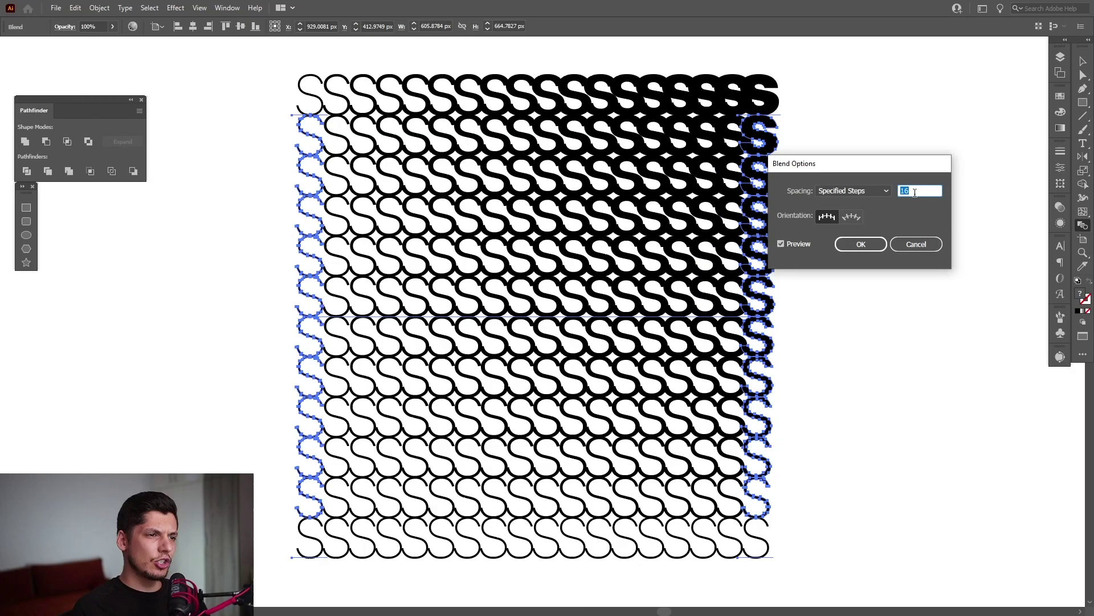
pyautogui.press('Up')
pyautogui.click(861, 244)
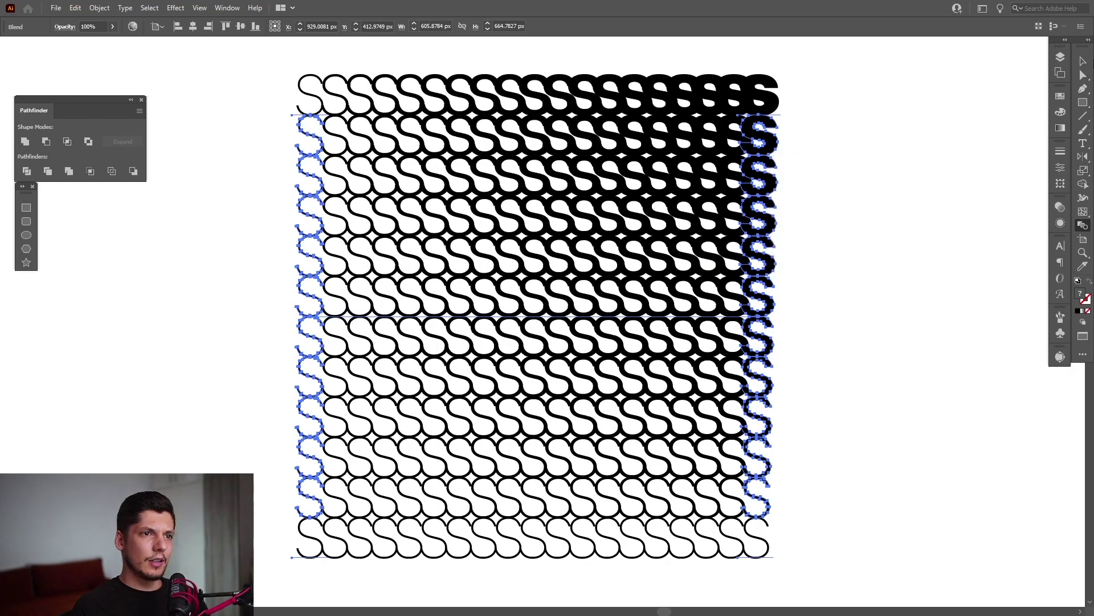
pyautogui.click(1084, 63)
pyautogui.click(830, 225)
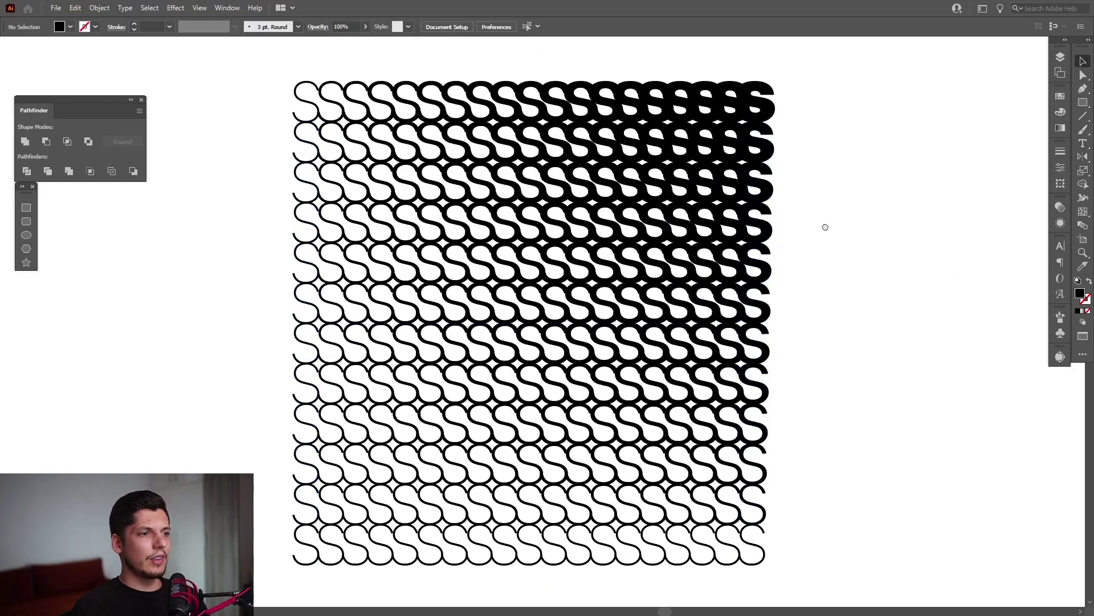
# - Narrow the S grid by dragging its right side inward
pyautogui.moveTo(826, 227); pyautogui.dragTo(828, 229)
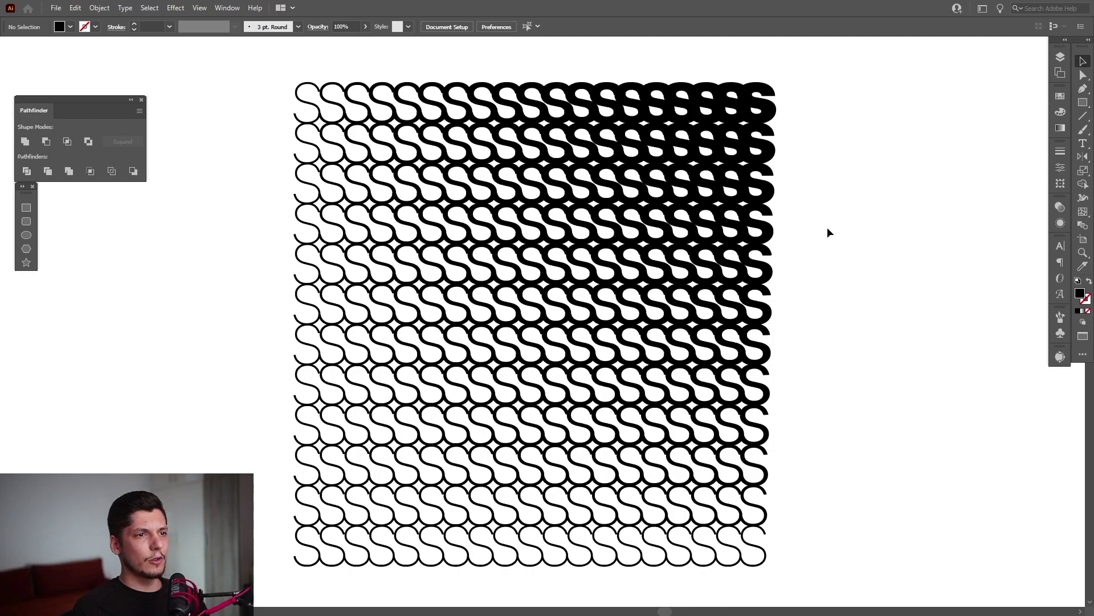
pyautogui.click(769, 299)
pyautogui.moveTo(774, 324); pyautogui.dragTo(656, 342)
pyautogui.click(767, 355)
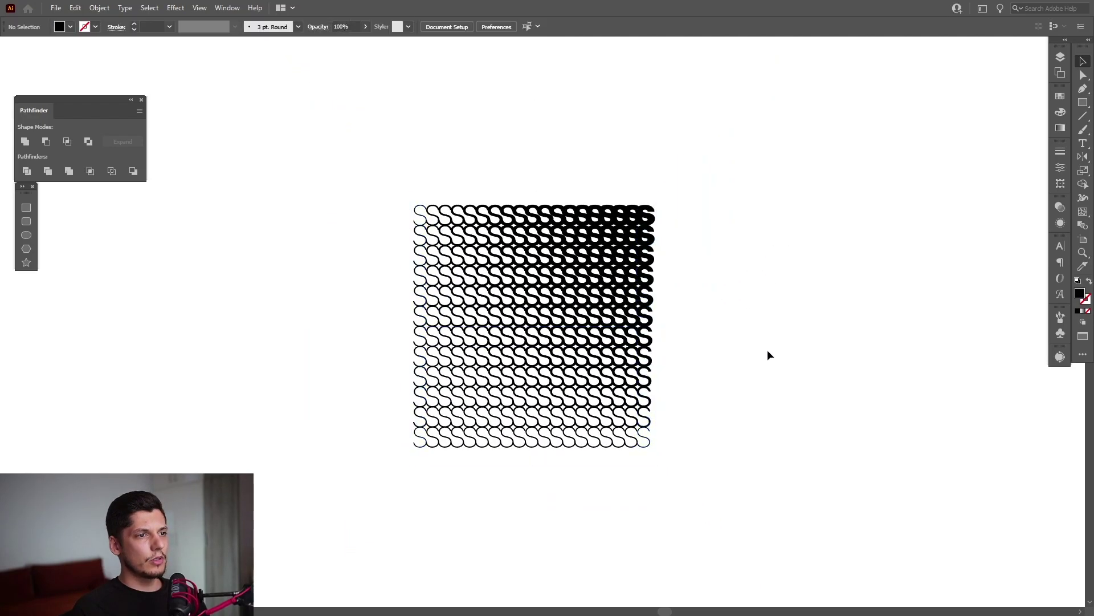
# - Scale the S grid proportionally around its centre to about 303 × 333 px
pyautogui.moveTo(767, 355); pyautogui.dragTo(659, 254)
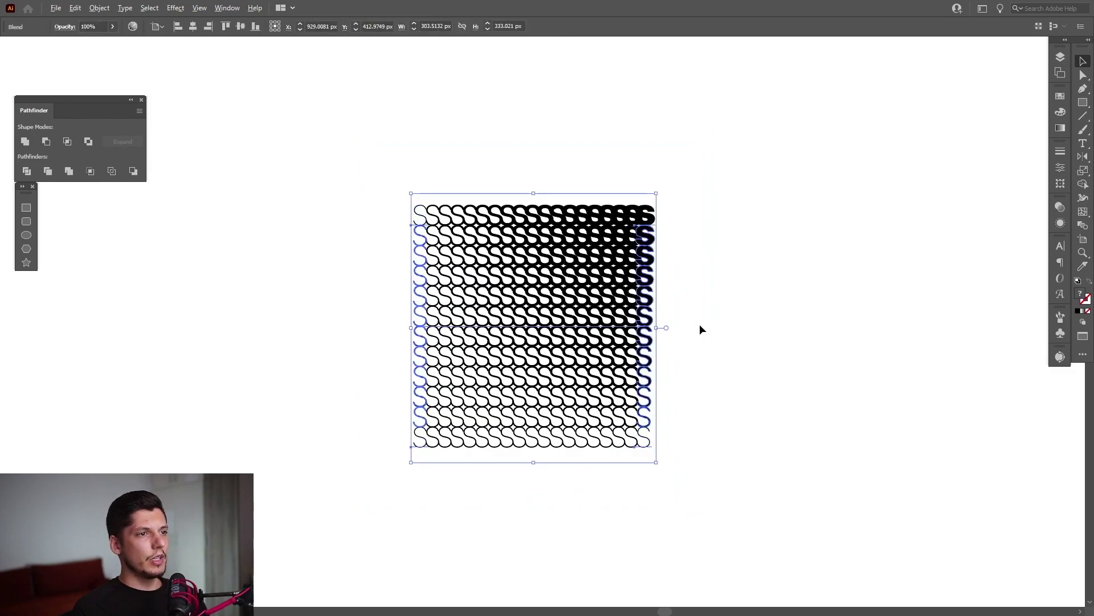
pyautogui.hotkey('ctrl', '+')
pyautogui.click(860, 327)
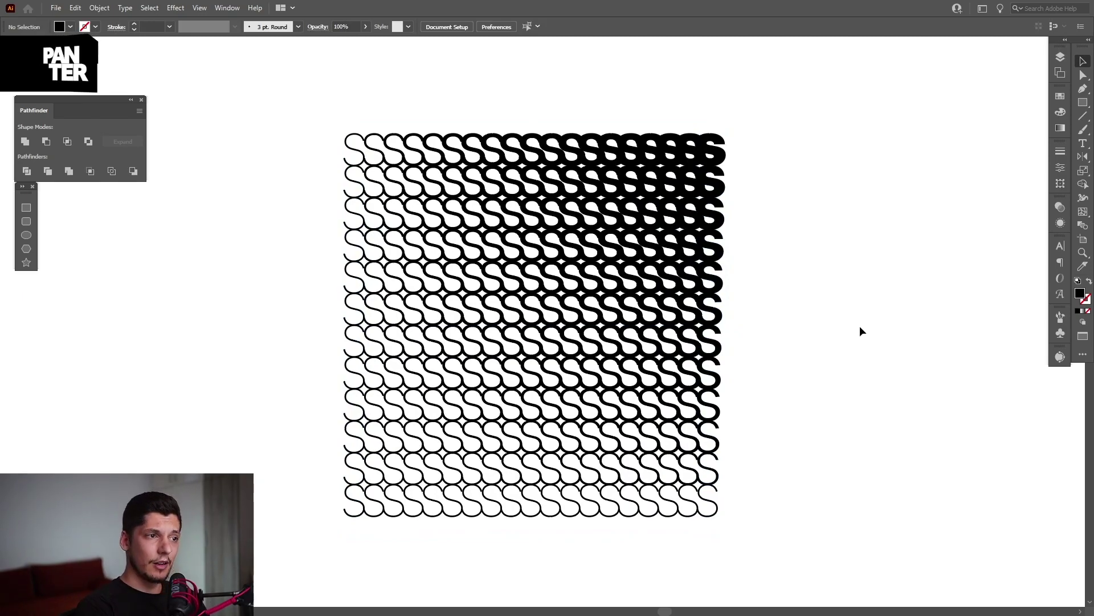
pyautogui.moveTo(860, 328); pyautogui.dragTo(716, 422)
pyautogui.moveTo(725, 325); pyautogui.dragTo(777, 325)
pyautogui.click(883, 333)
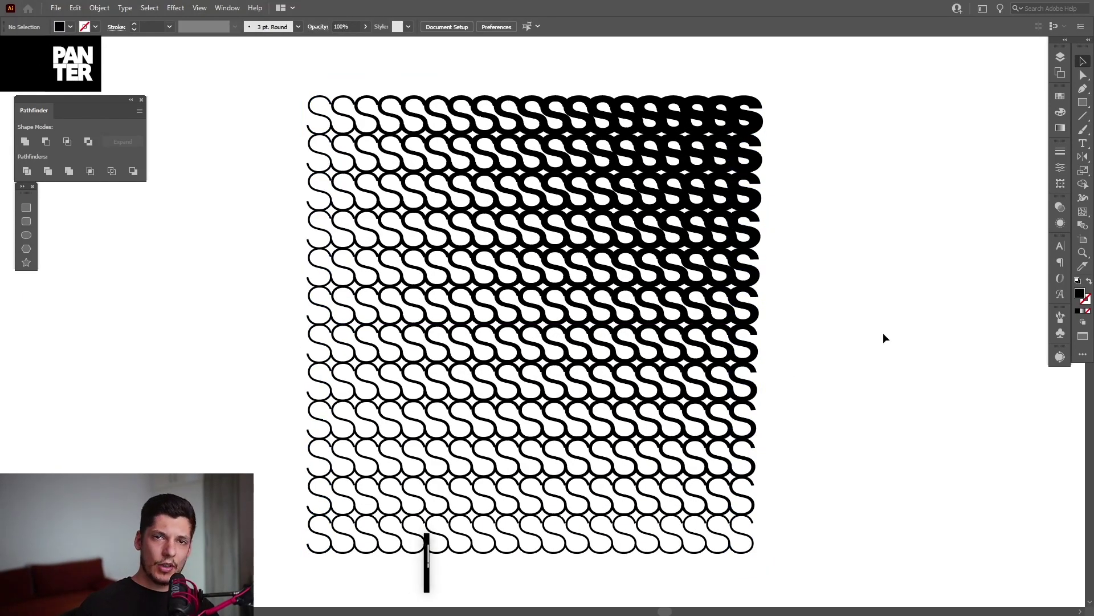